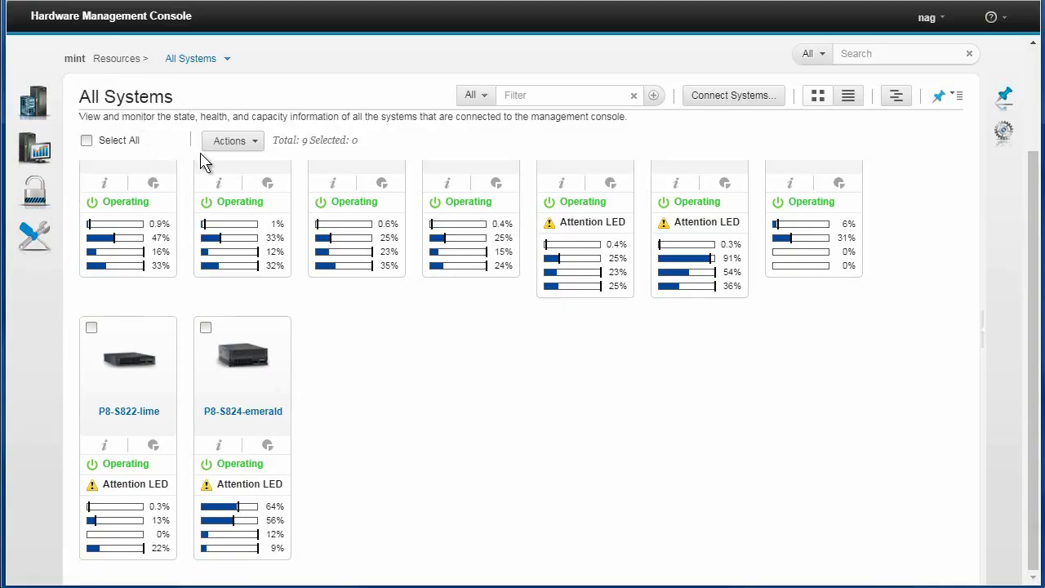
left_click(205, 328)
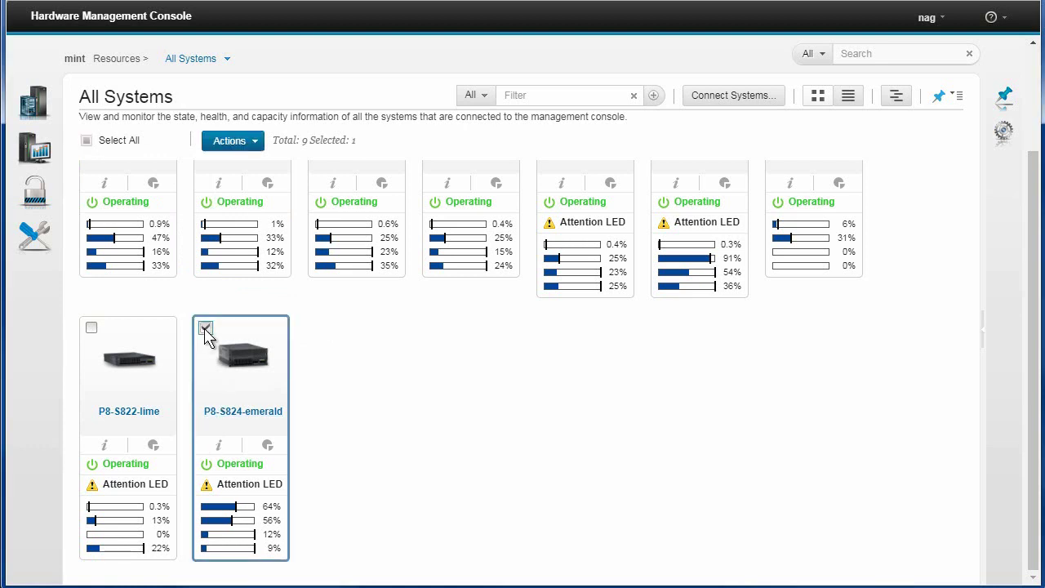
left_click(255, 144)
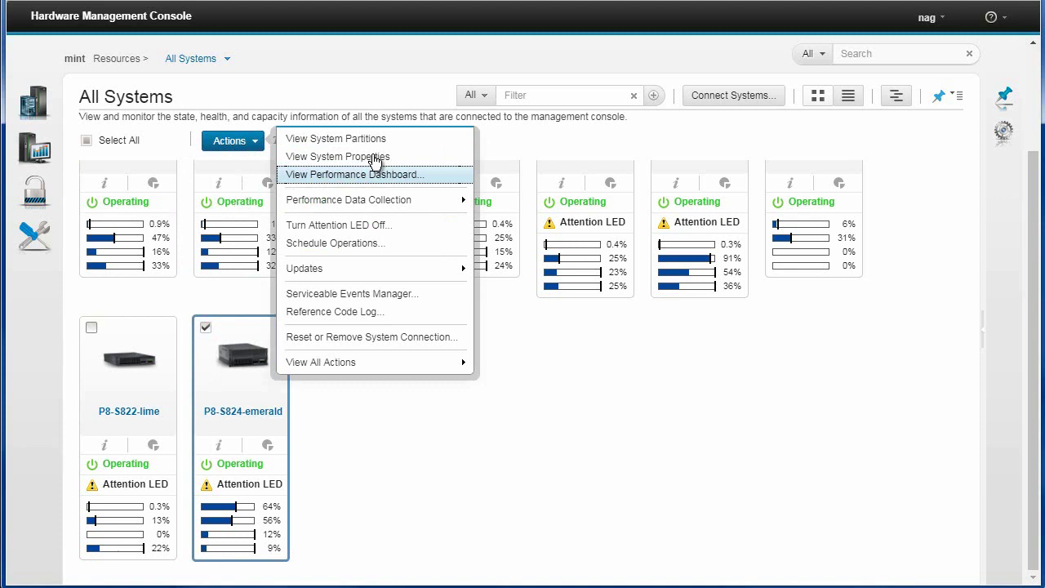
left_click(351, 416)
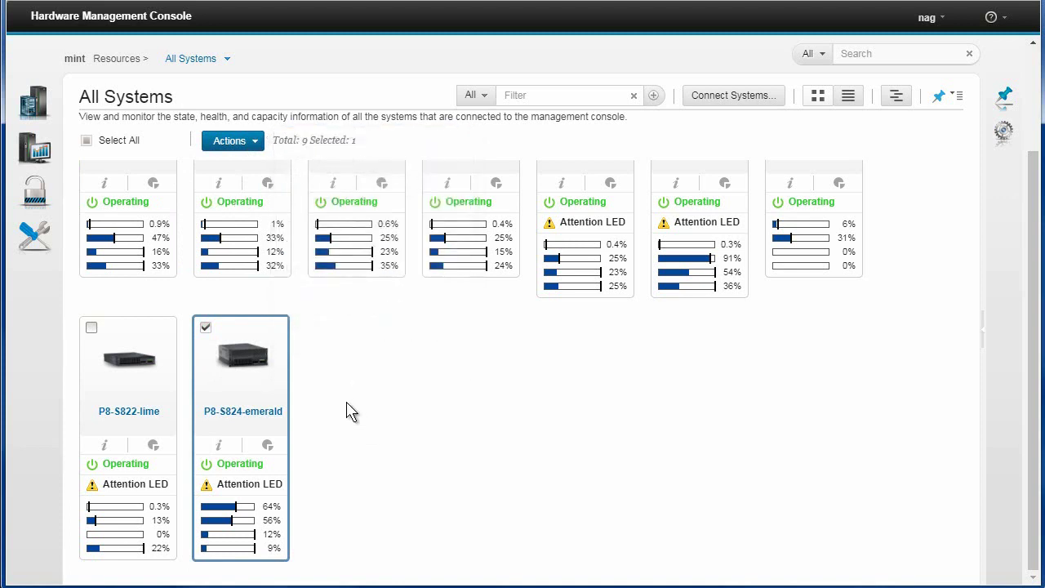
left_click(88, 142)
left_click(88, 142)
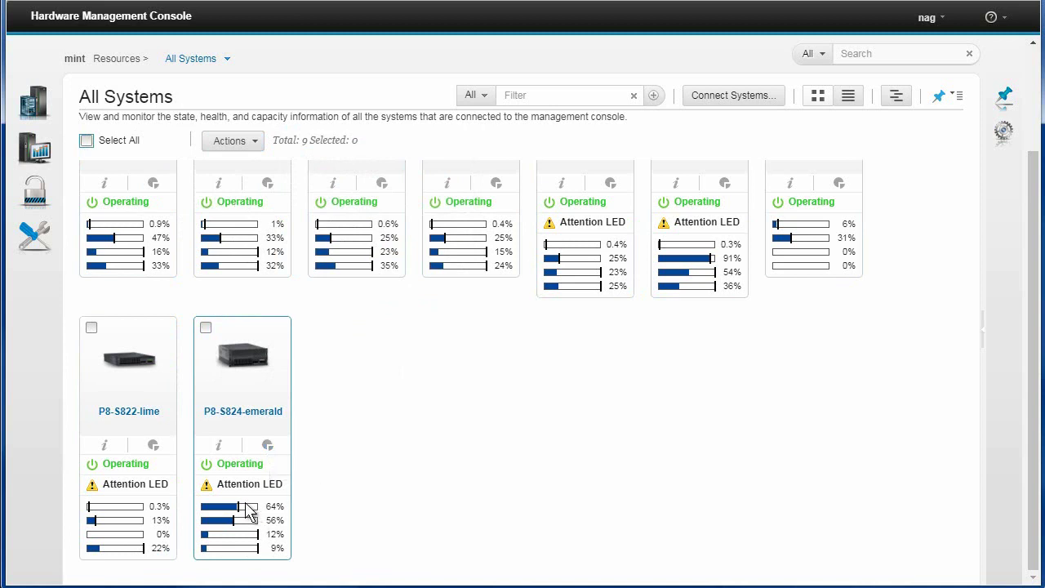
- Open the performance dashboard of the P8-S824-emerald system from its capacity summary
left_click(268, 446)
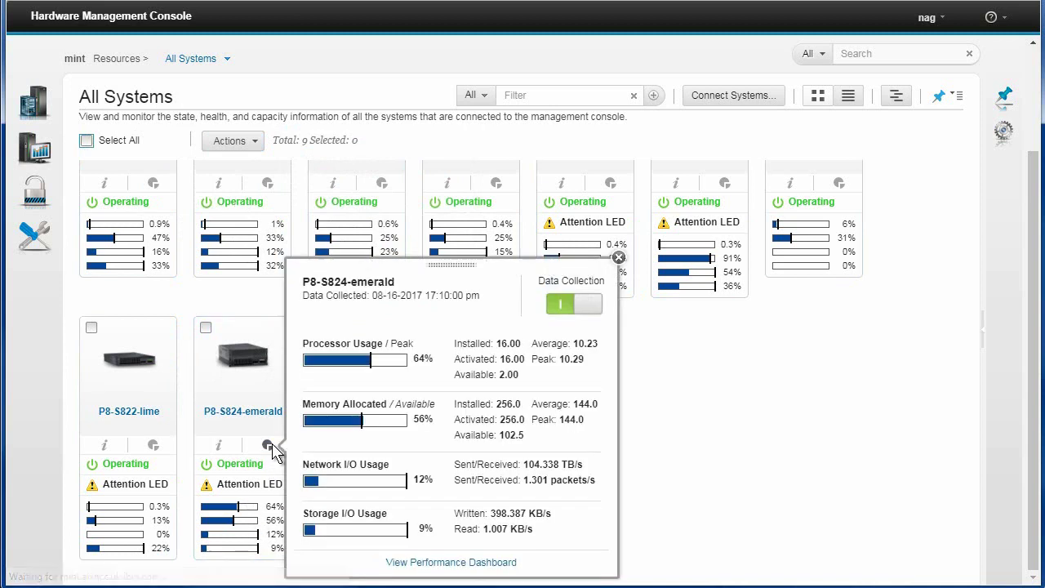
left_click(496, 566)
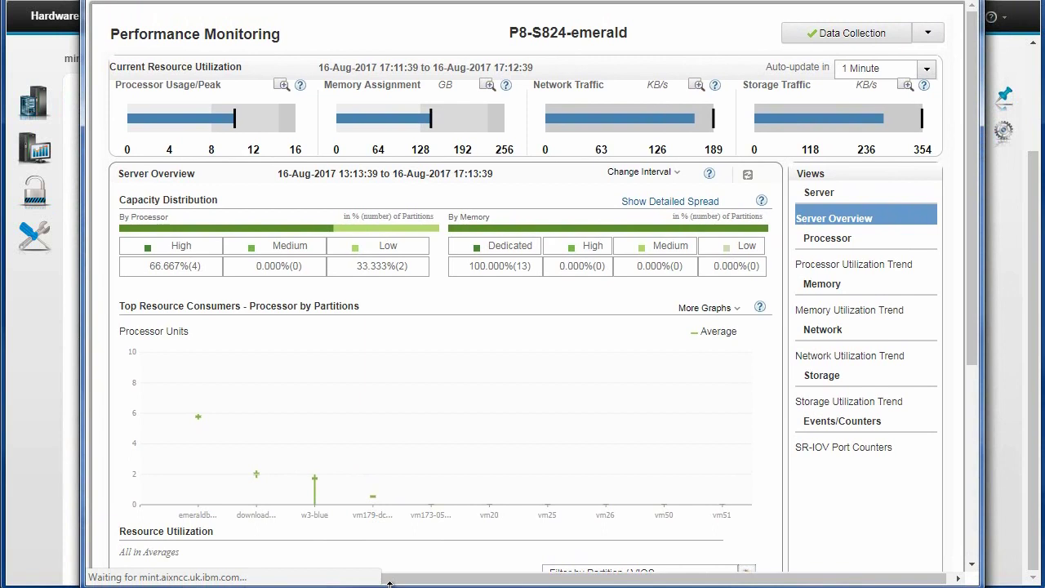
left_click_drag(82, 389, 29, 382)
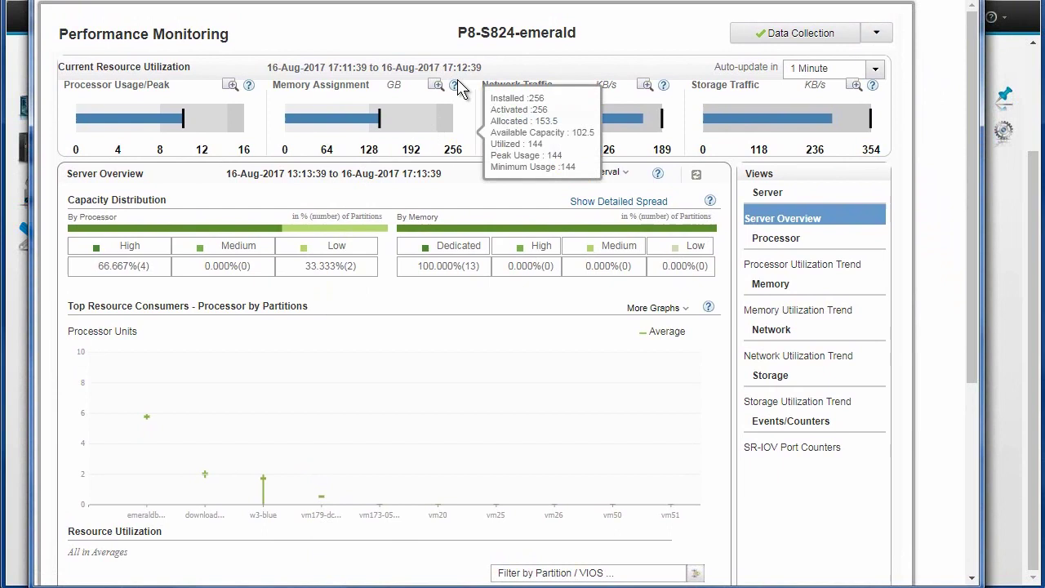
- Read the help for the Memory Assignment graph and review the auto-update intervals, keeping 1 Minute selected
left_click(458, 84)
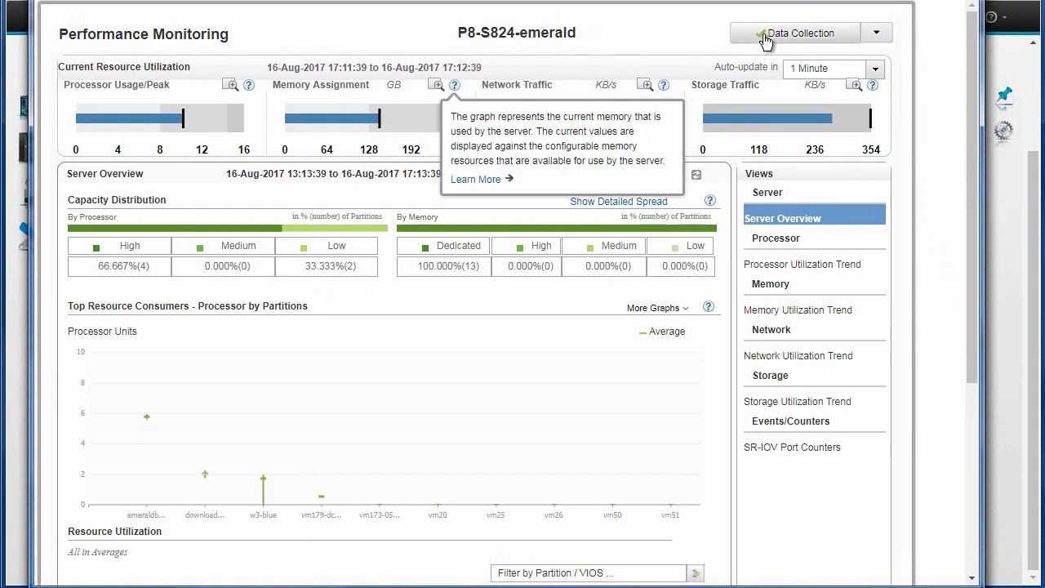
left_click(612, 43)
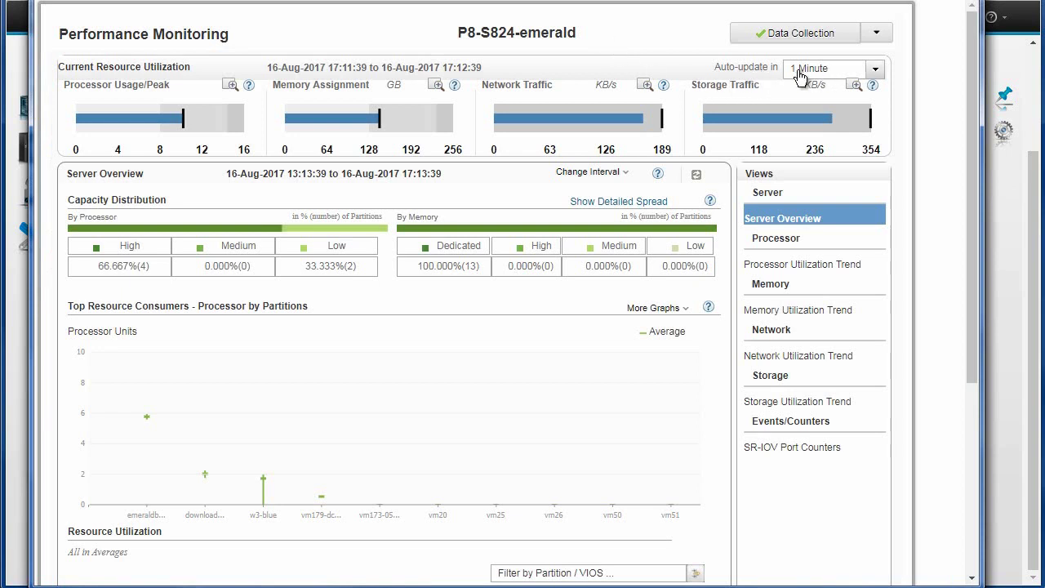
left_click(877, 72)
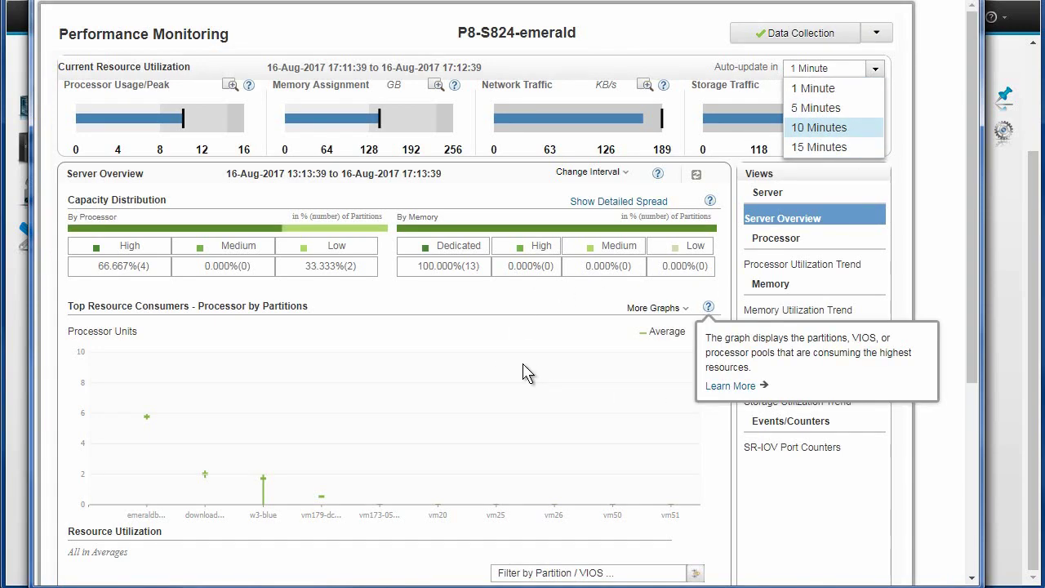
key("Up")
key("Up")
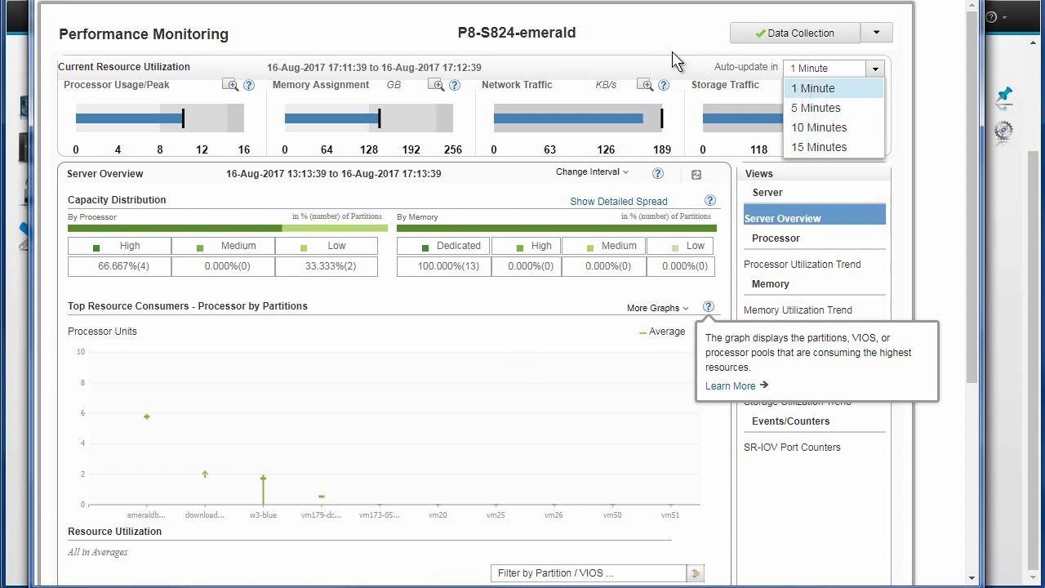
key("Return")
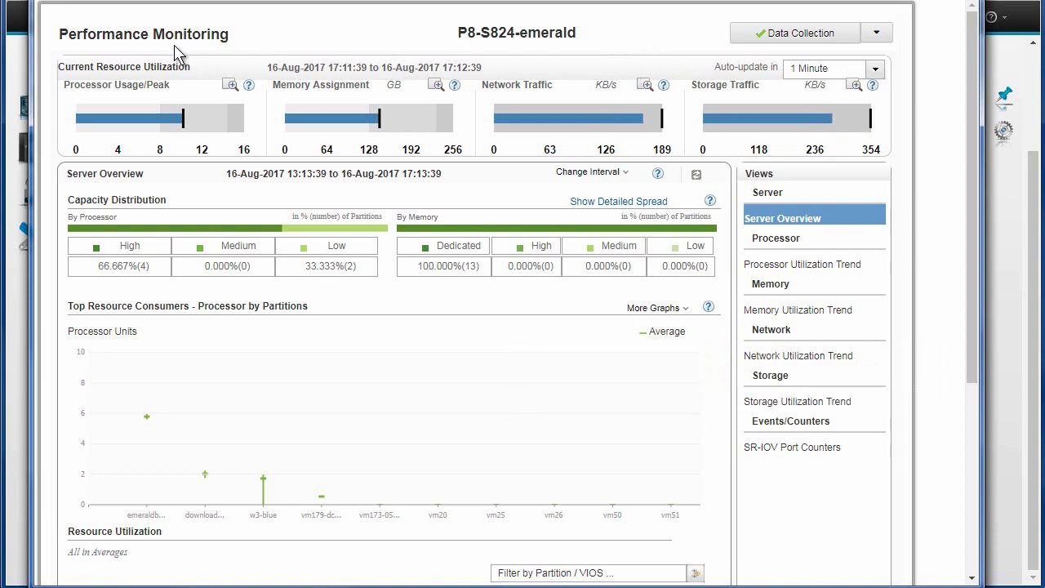
- Examine the current processor, memory, network and storage utilization gauges and the chart of top processor consumers by partition
mouse_move(211, 123)
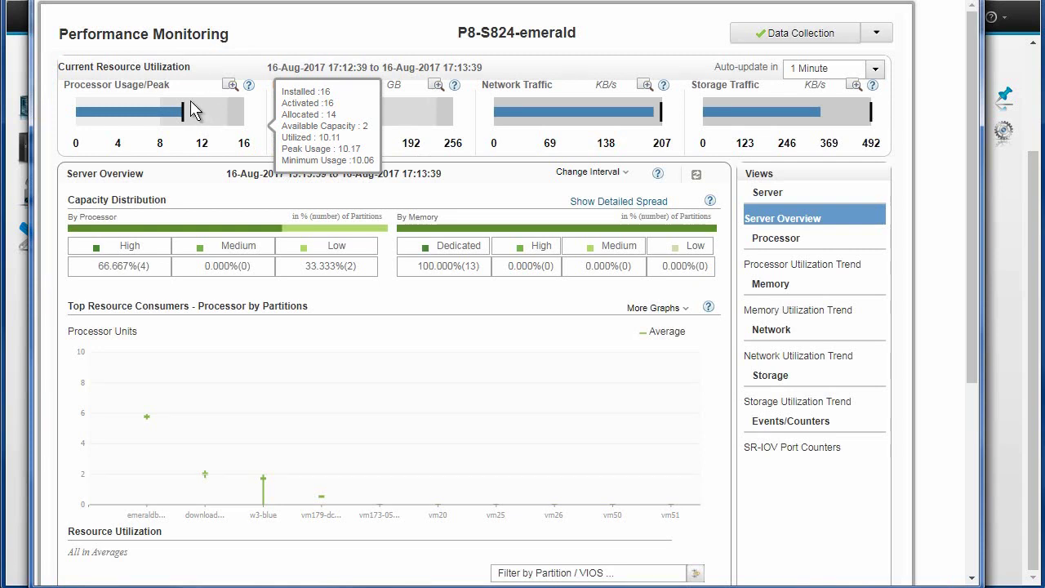
mouse_move(412, 118)
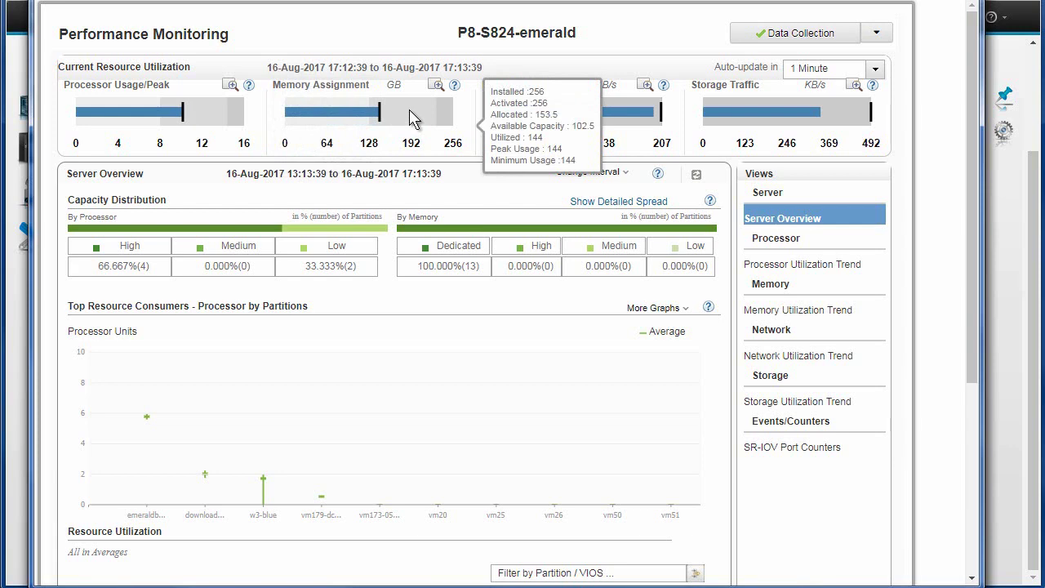
mouse_move(600, 116)
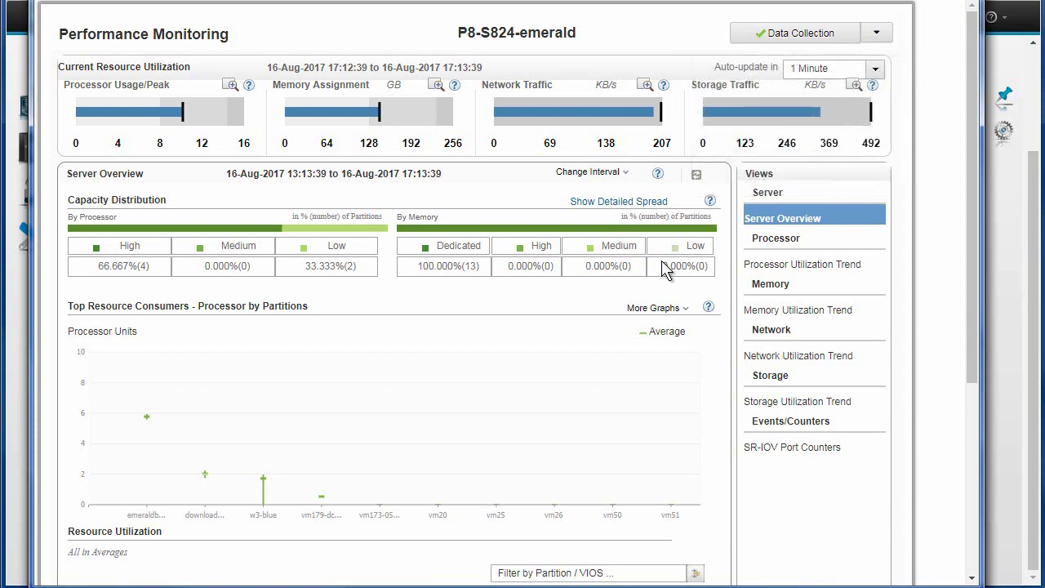
mouse_move(768, 115)
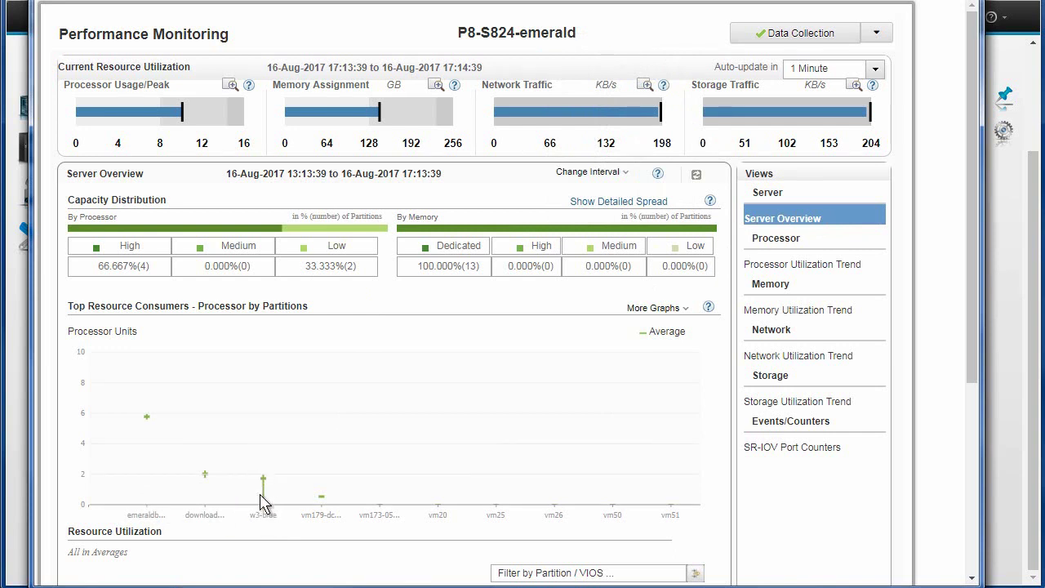
mouse_move(263, 484)
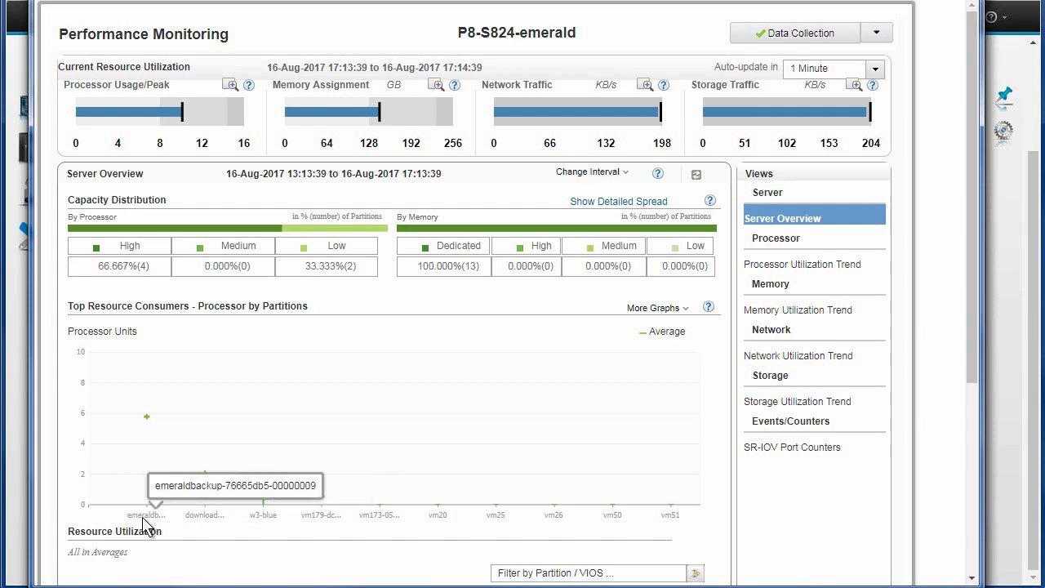
mouse_move(147, 423)
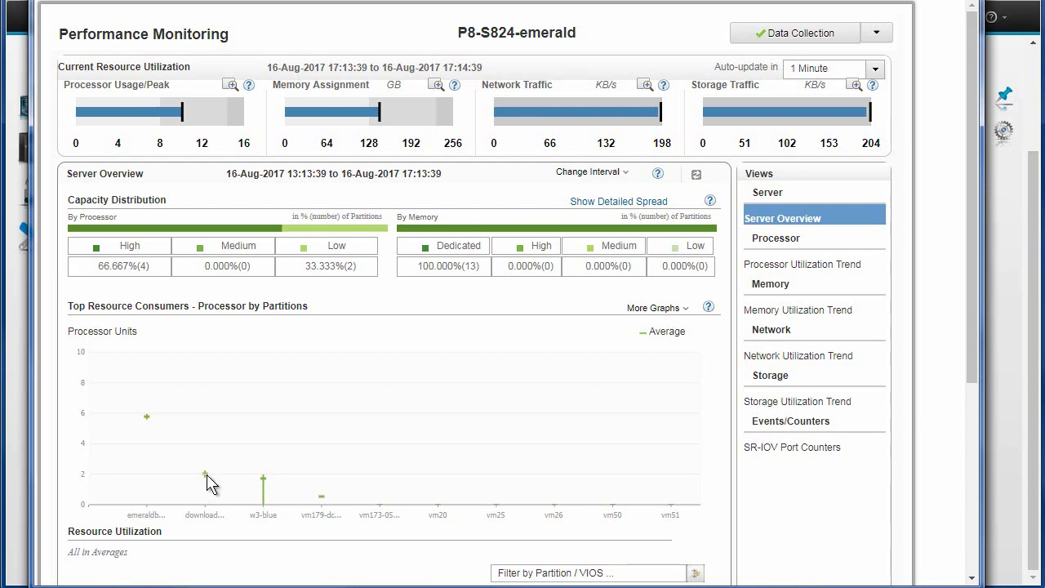
- Sort the Resource Utilization table by Utilized Processor in descending order and look through the listed partitions
left_click_drag(976, 330, 977, 544)
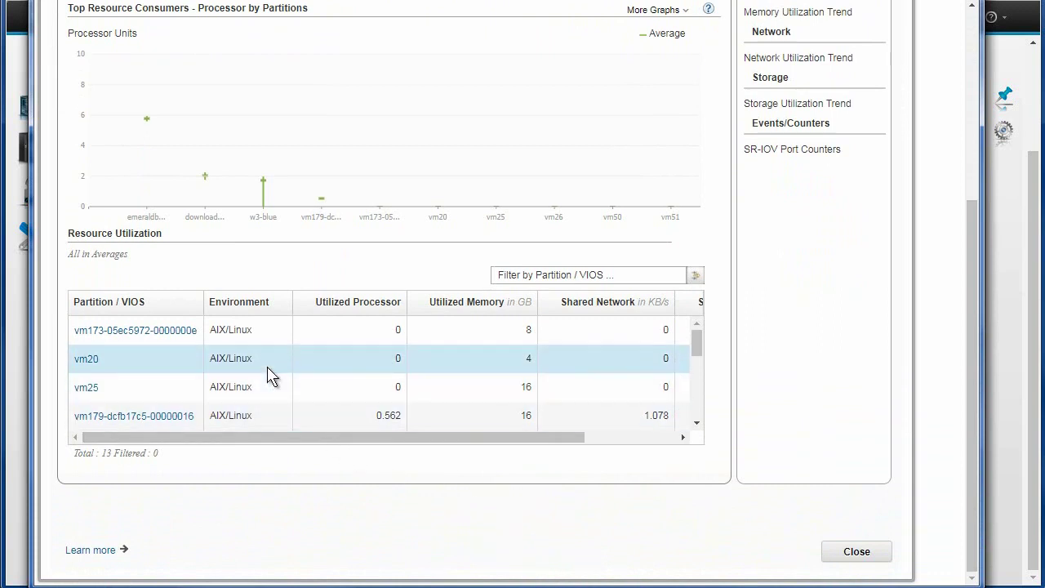
left_click(376, 306)
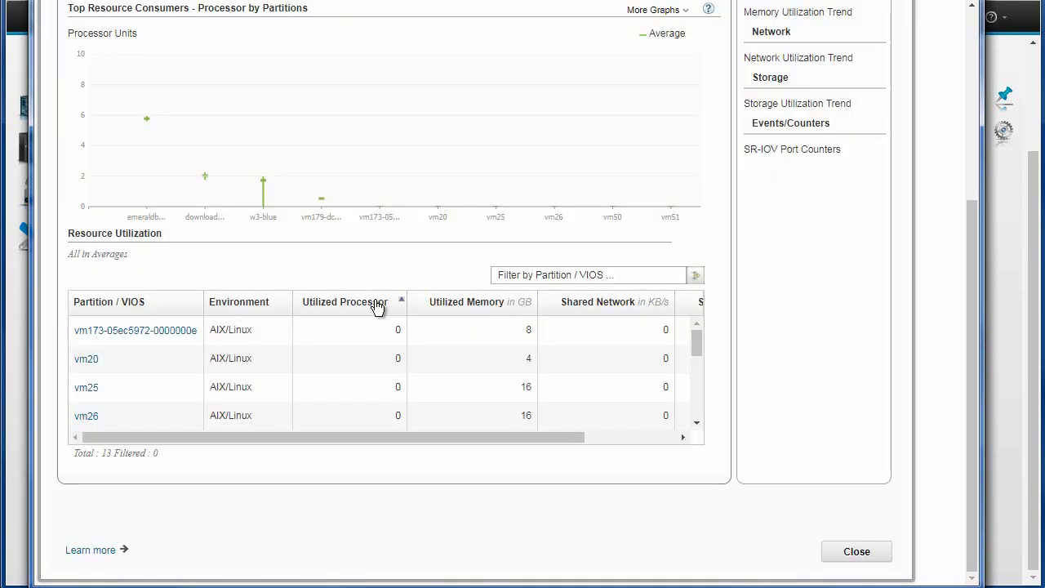
left_click(377, 307)
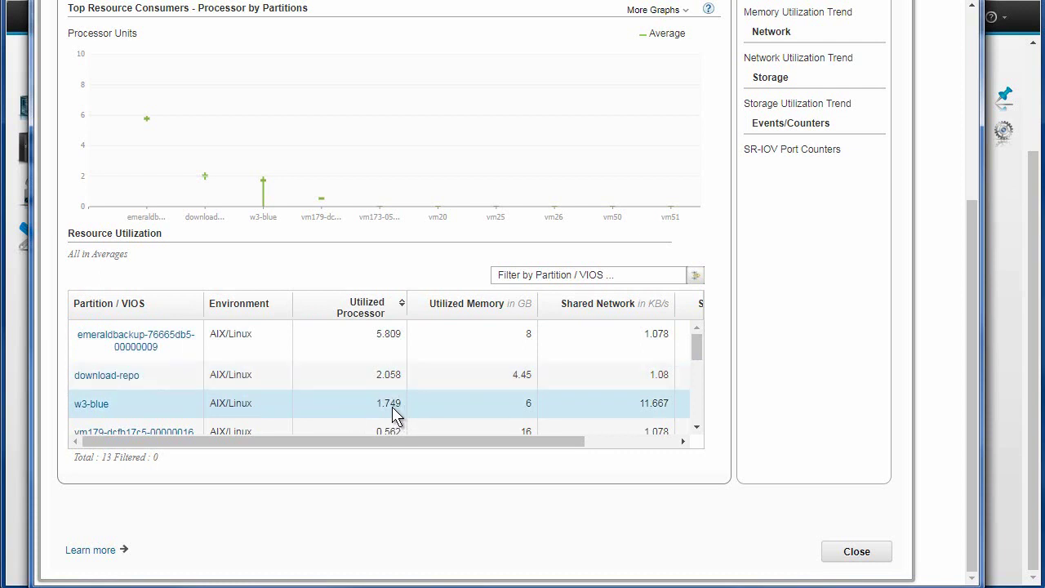
scroll(343, 431, "down", 5)
scroll(339, 425, "up", 3)
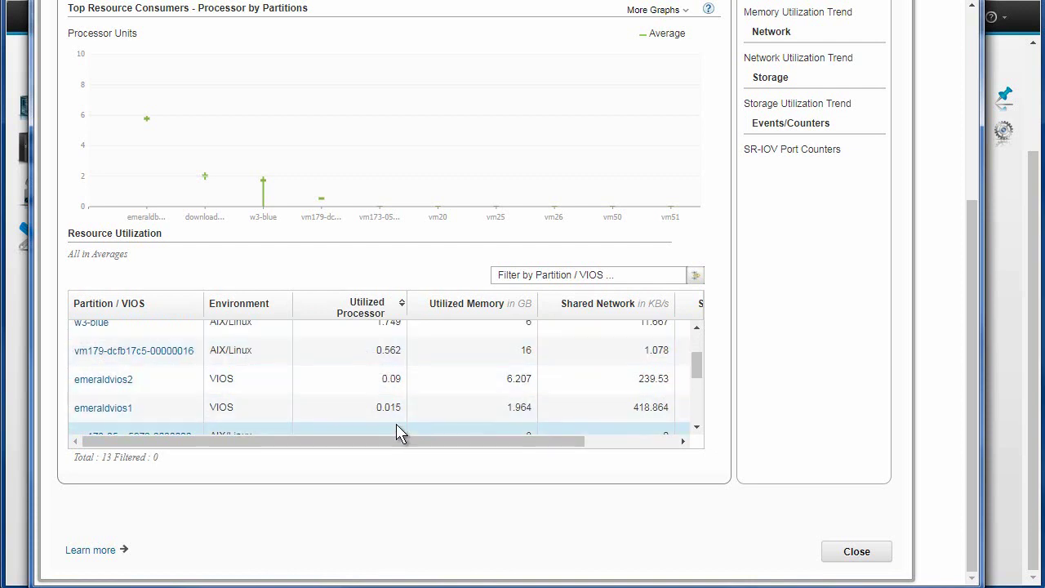
scroll(490, 403, "up", 4)
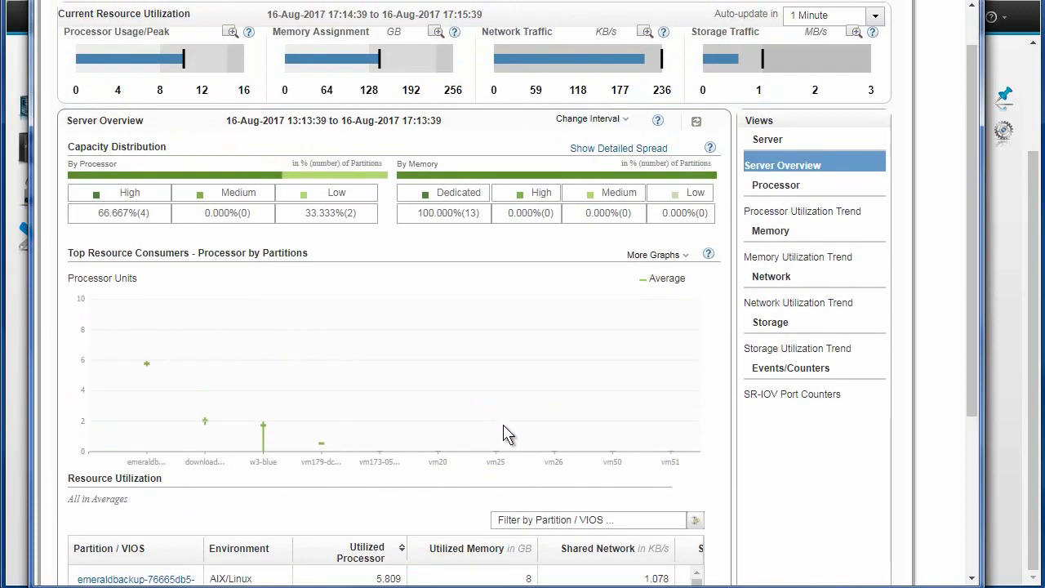
- Sort the Resource Utilization table by Utilized Memory in descending order and check the Shared Network and Shared Storage columns
scroll(506, 434, "down", 3)
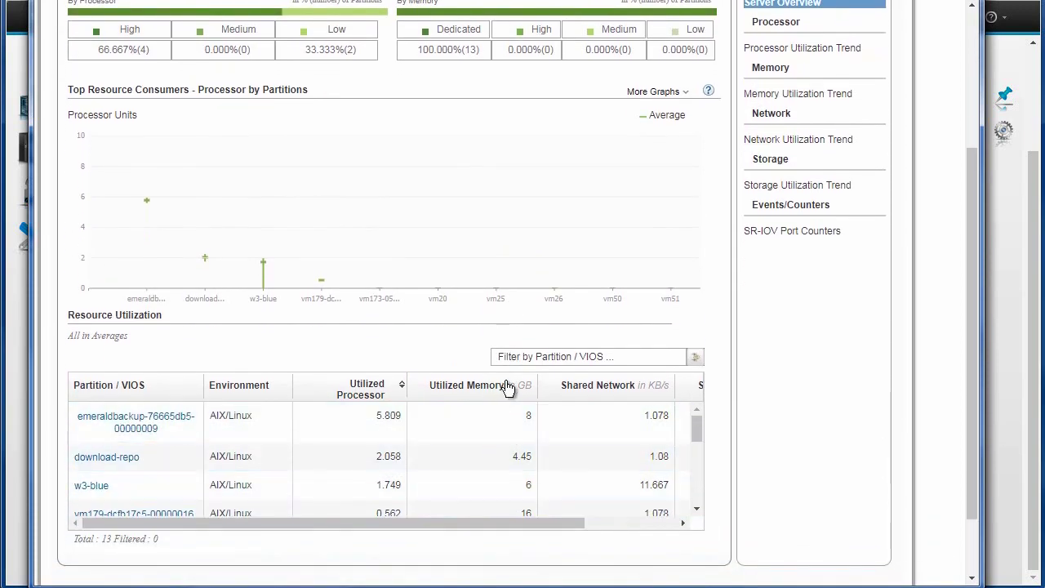
left_click(477, 385)
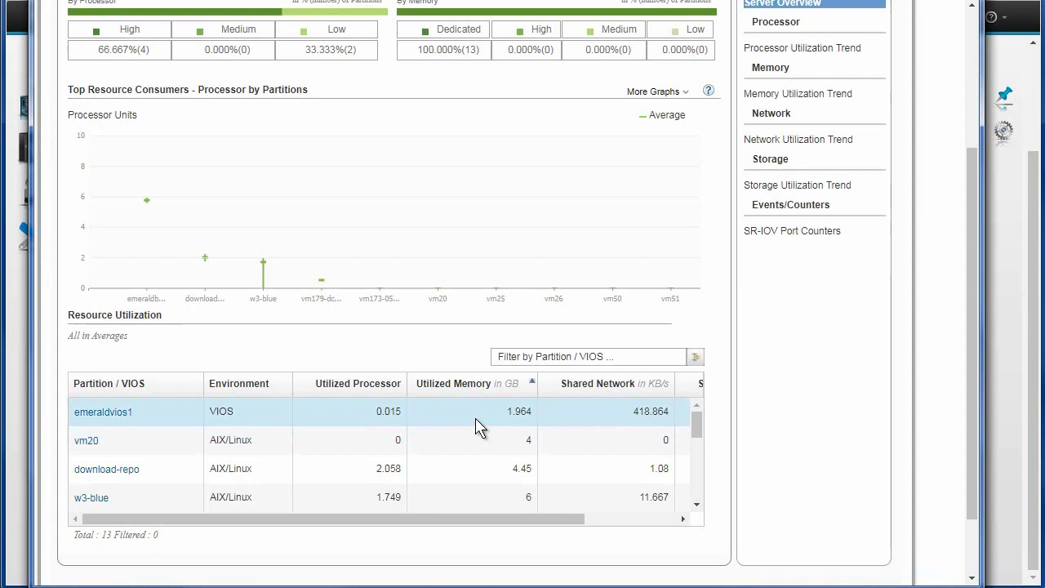
left_click(473, 388)
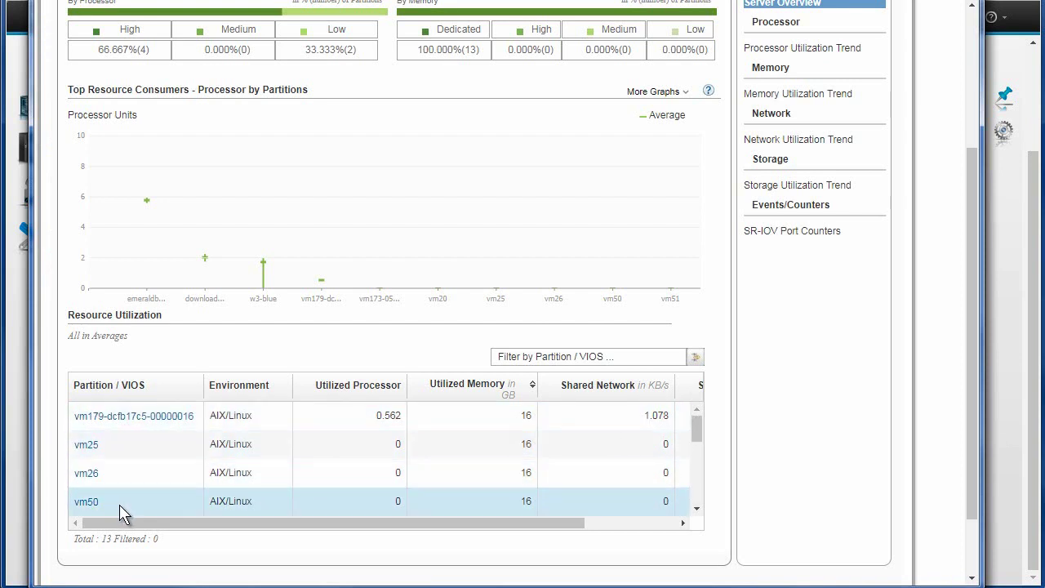
mouse_move(698, 430)
left_mouse_down()
mouse_move(696, 494)
mouse_move(690, 413)
left_mouse_up()
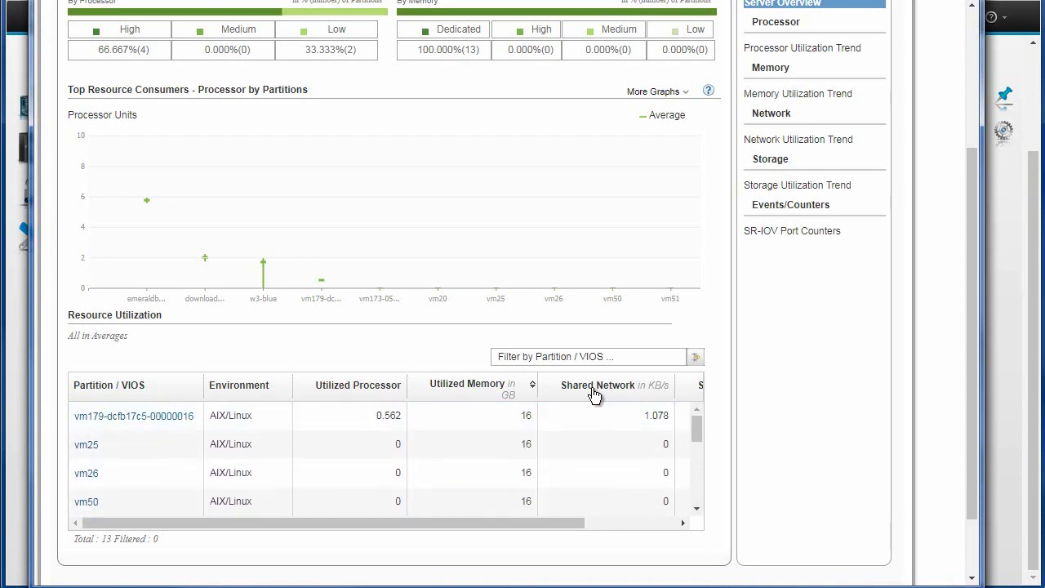
left_click_drag(536, 524, 689, 532)
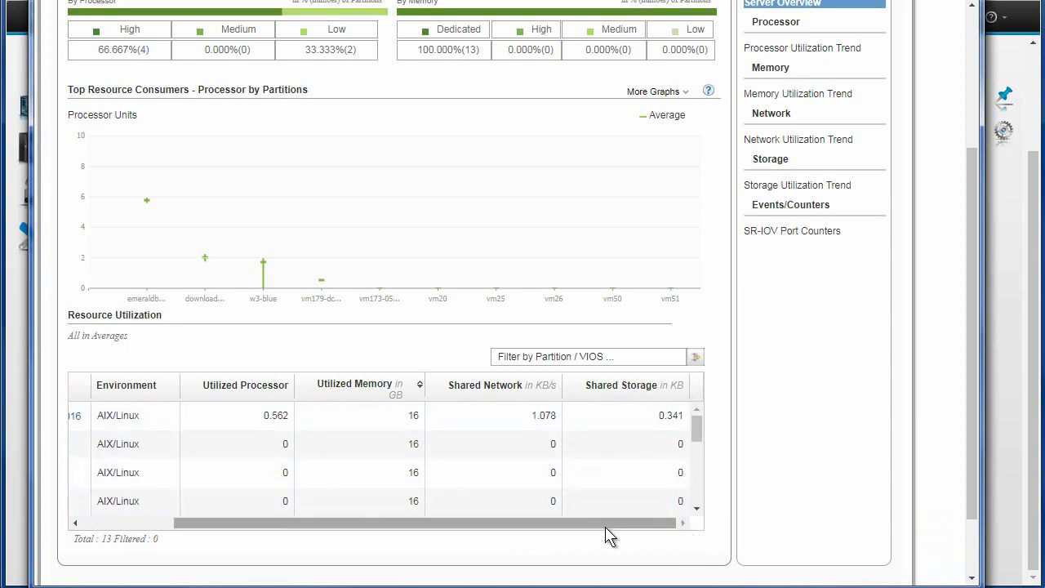
left_click_drag(607, 526, 448, 532)
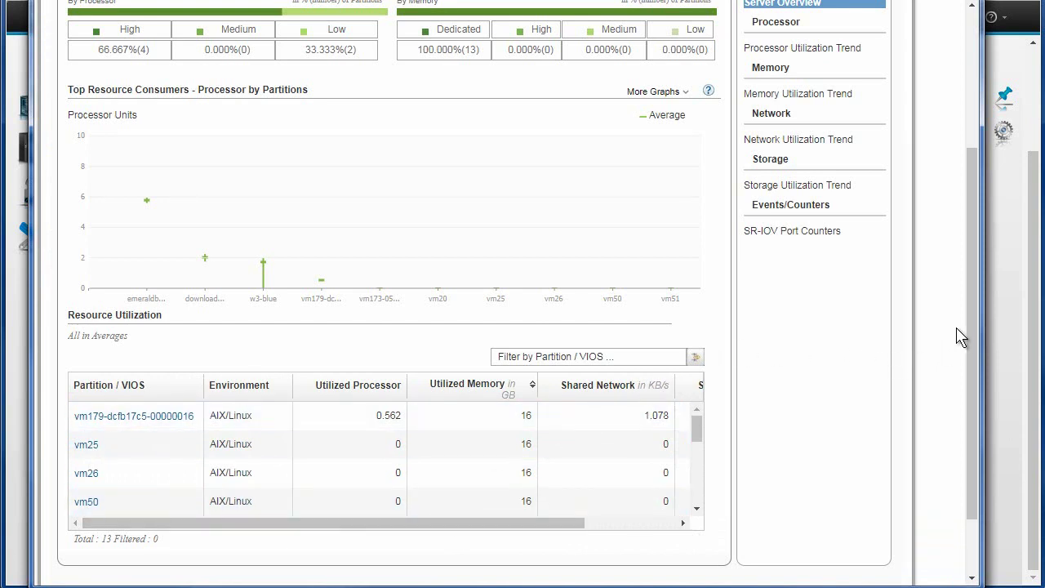
- Show the Processor Utilization Trend view and examine its server-level graph and breakdown by partitions
left_click_drag(974, 330, 977, 146)
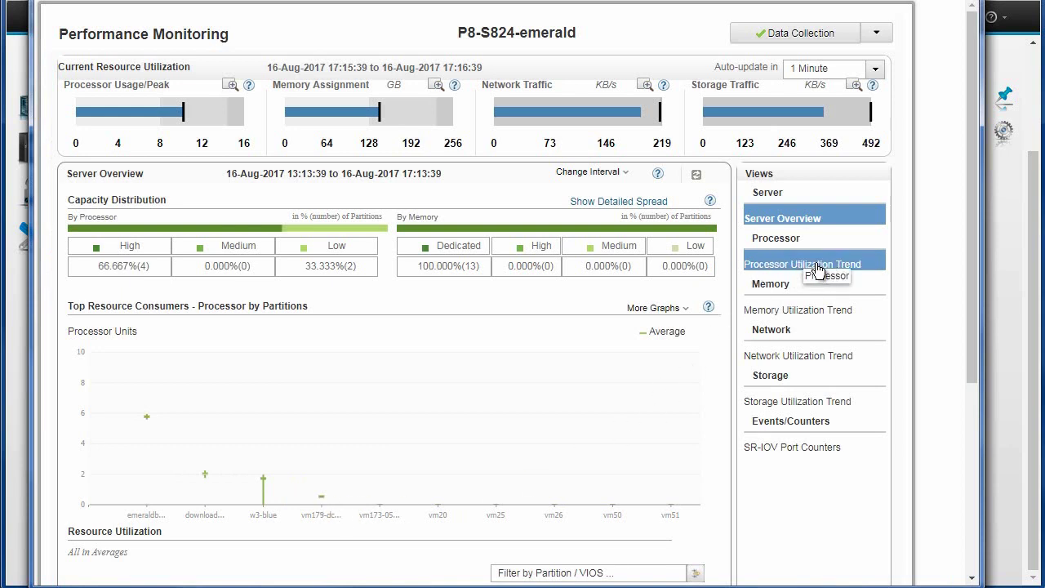
left_click(817, 270)
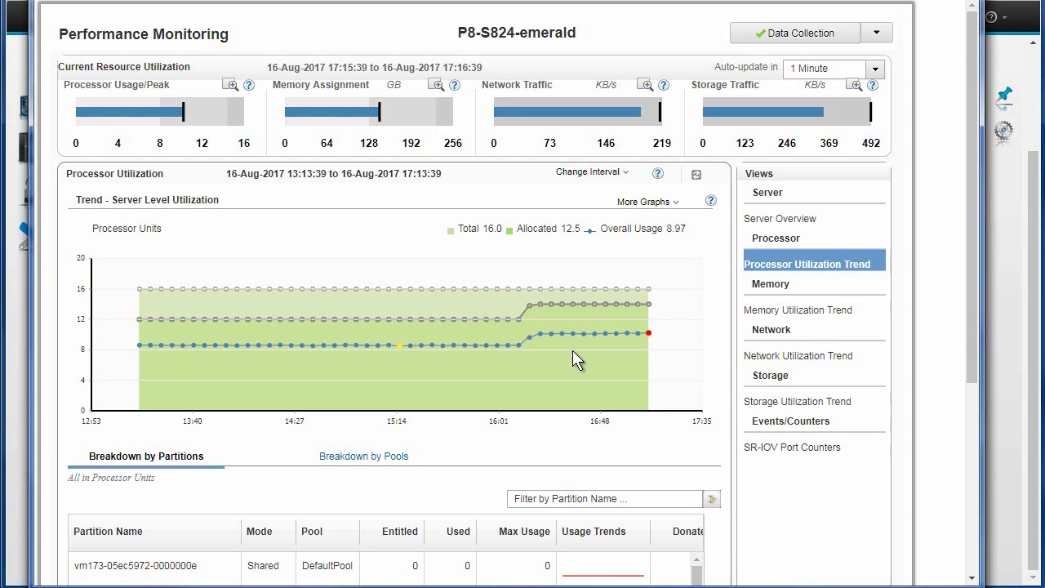
scroll(480, 351, "down", 2)
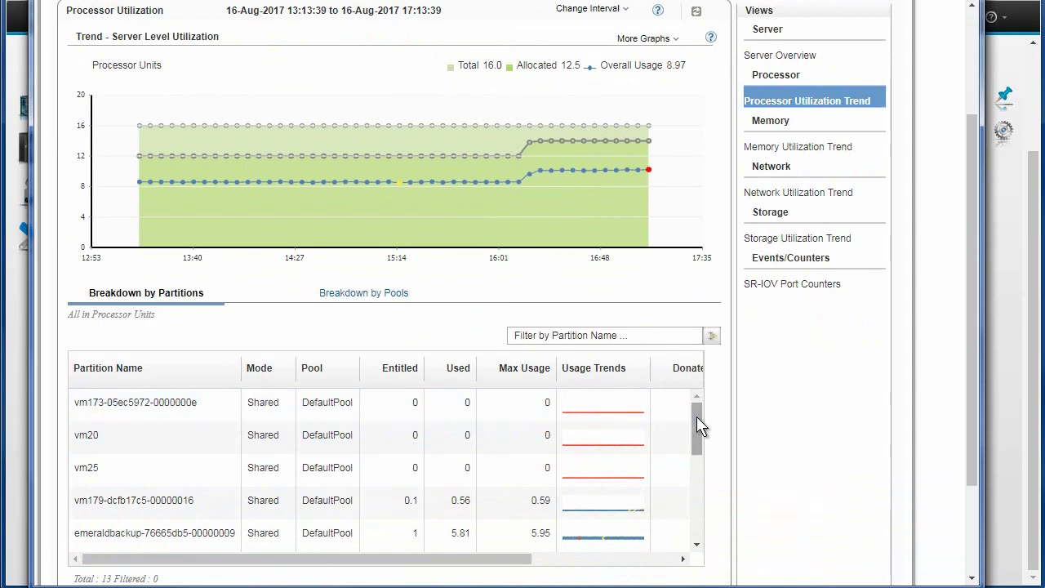
left_click_drag(696, 417, 694, 392)
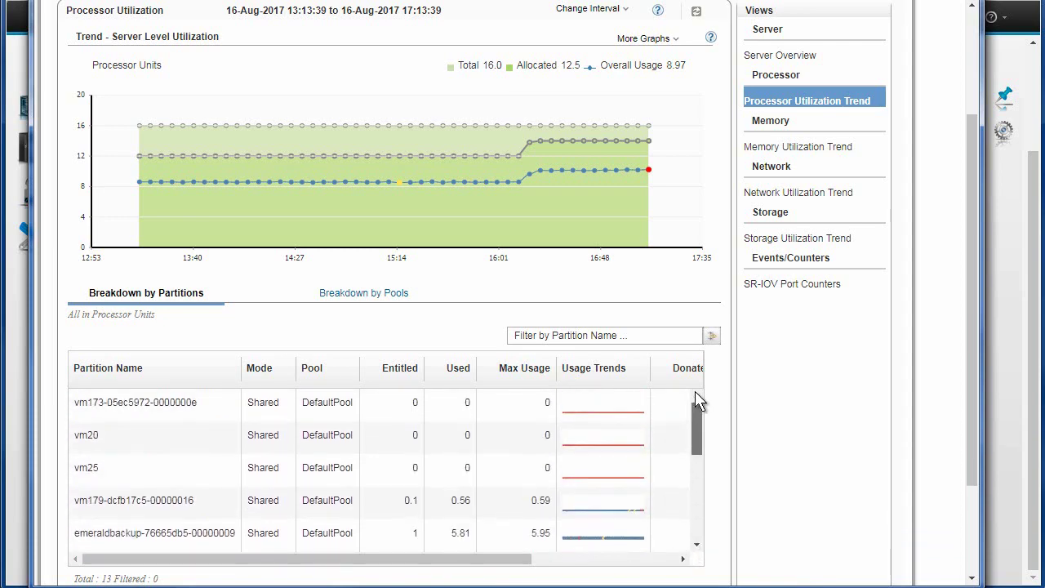
- View the Memory Utilization Trend graph, followed by the Network Utilization Trend graph
left_click(788, 148)
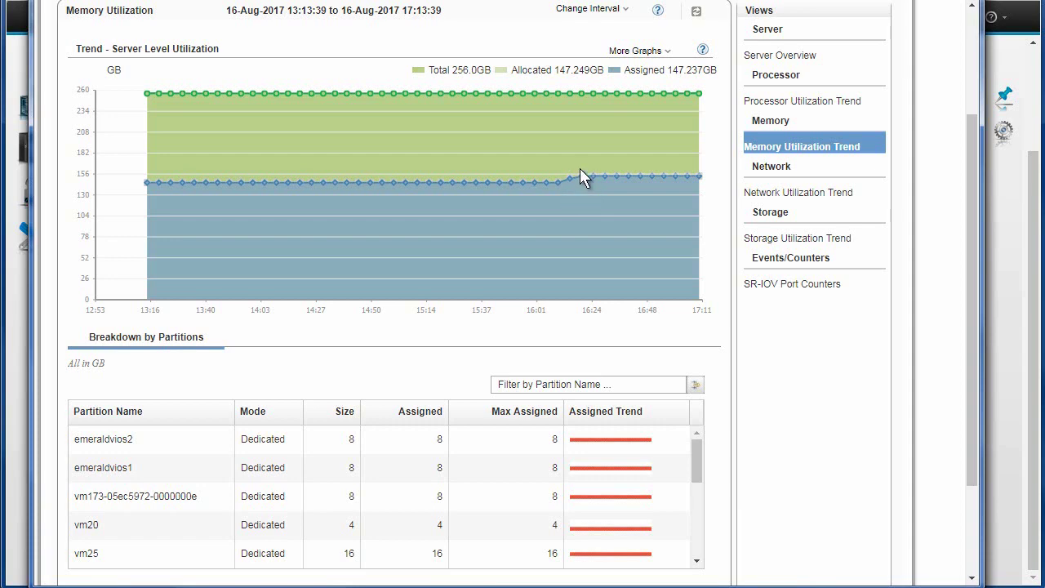
left_click(782, 194)
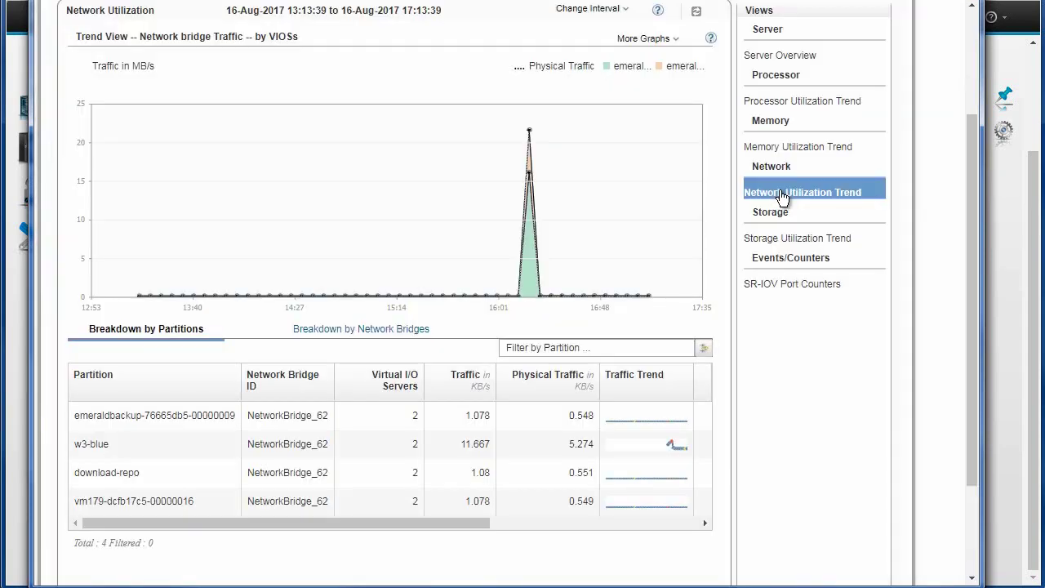
- View the Storage Utilization Trend, followed by the SR-IOV port counters and physical ports of adapter U78C9.001.WZS00DJ-P1-C7
left_click(802, 239)
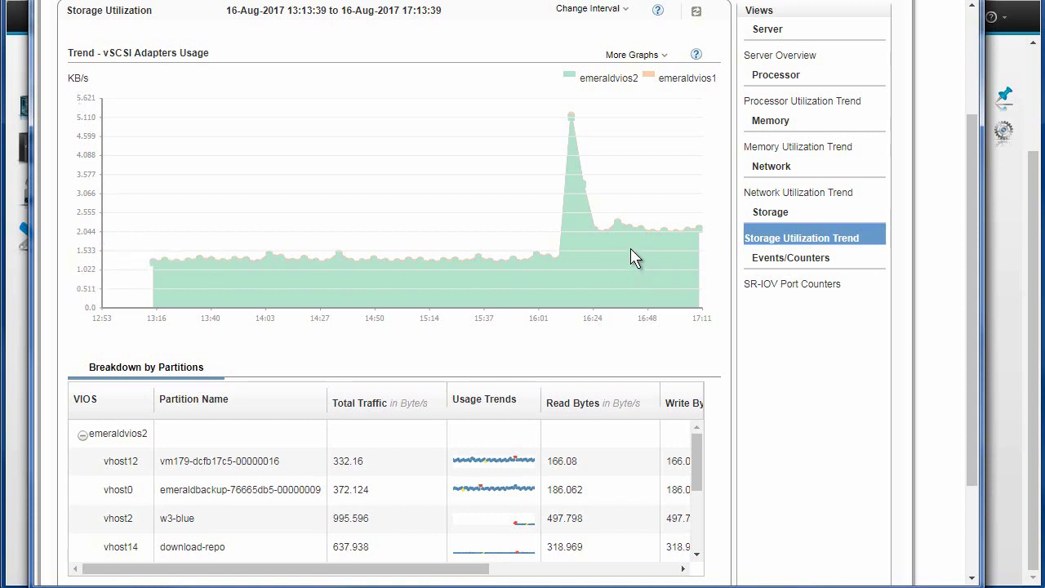
left_click(796, 291)
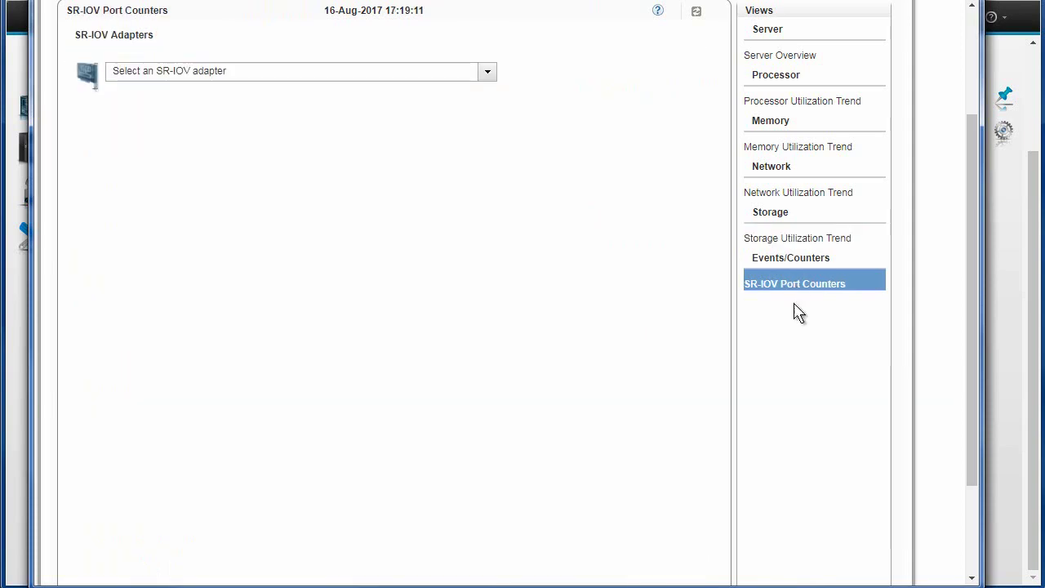
left_click(488, 75)
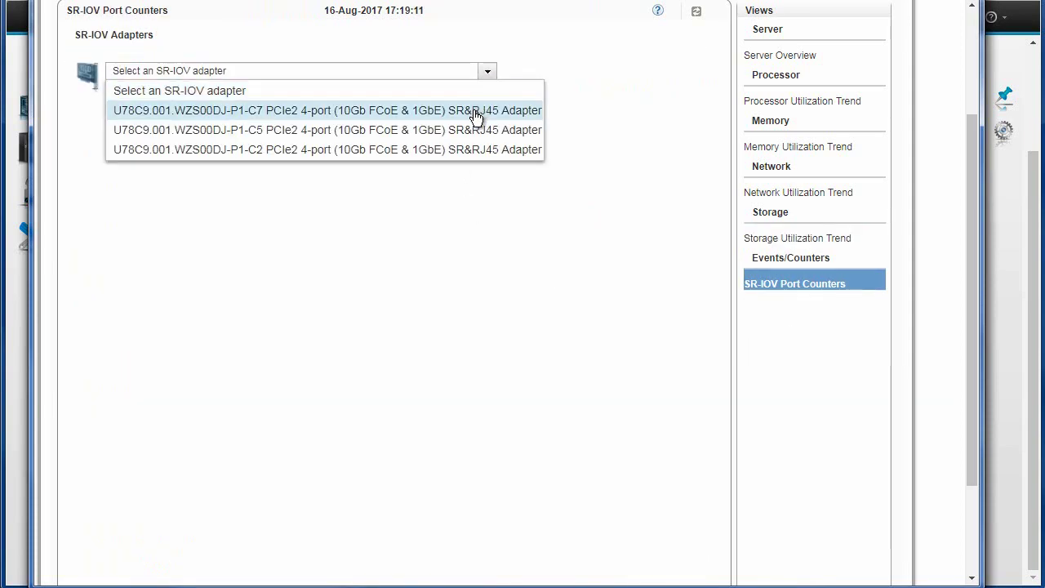
left_click(478, 112)
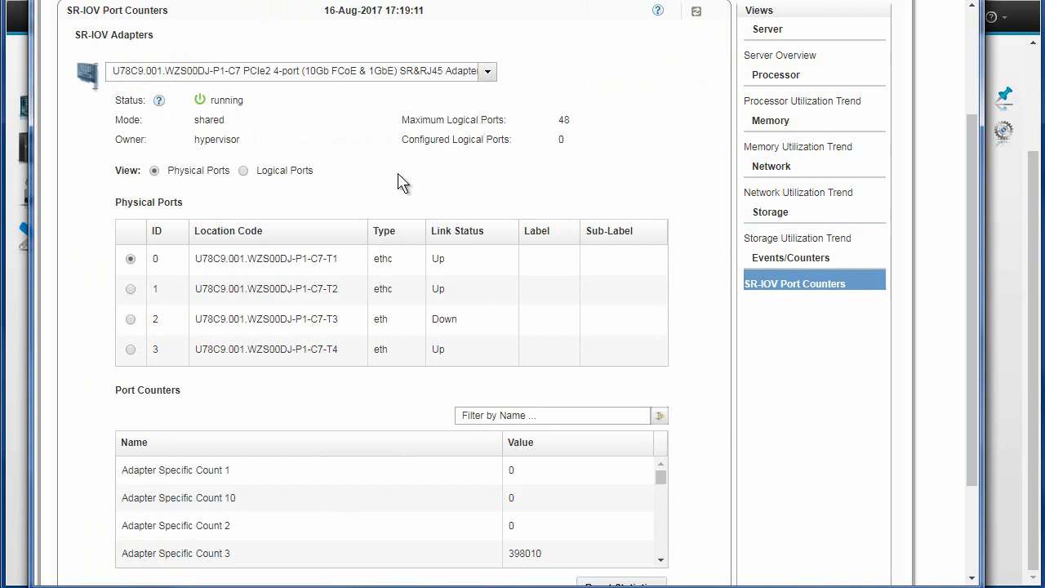
scroll(510, 245, "down", 2)
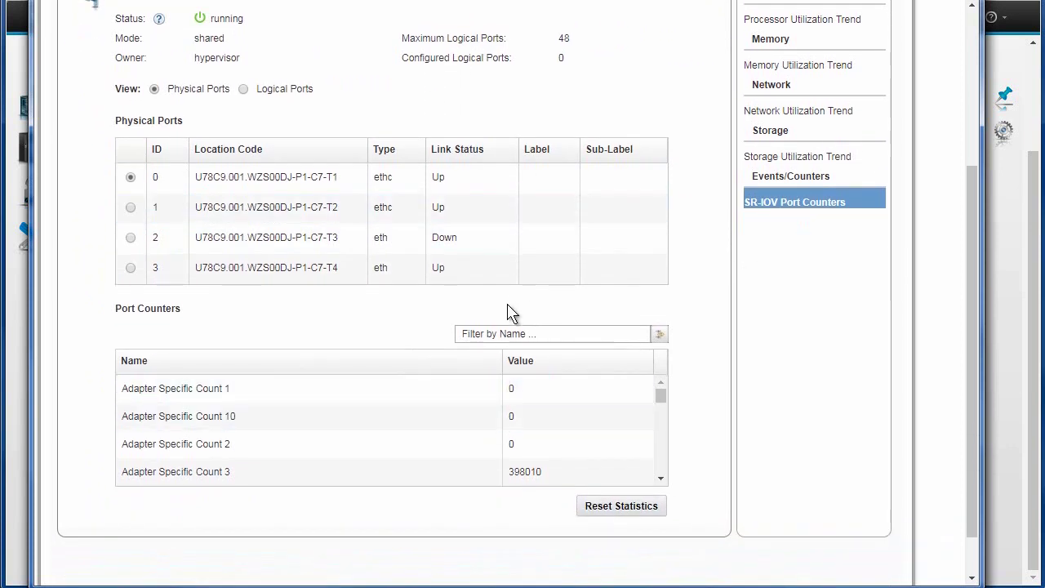
- Look over the Performance Monitoring page for P8-S824-emerald once more and close it
scroll(514, 286, "up", 5)
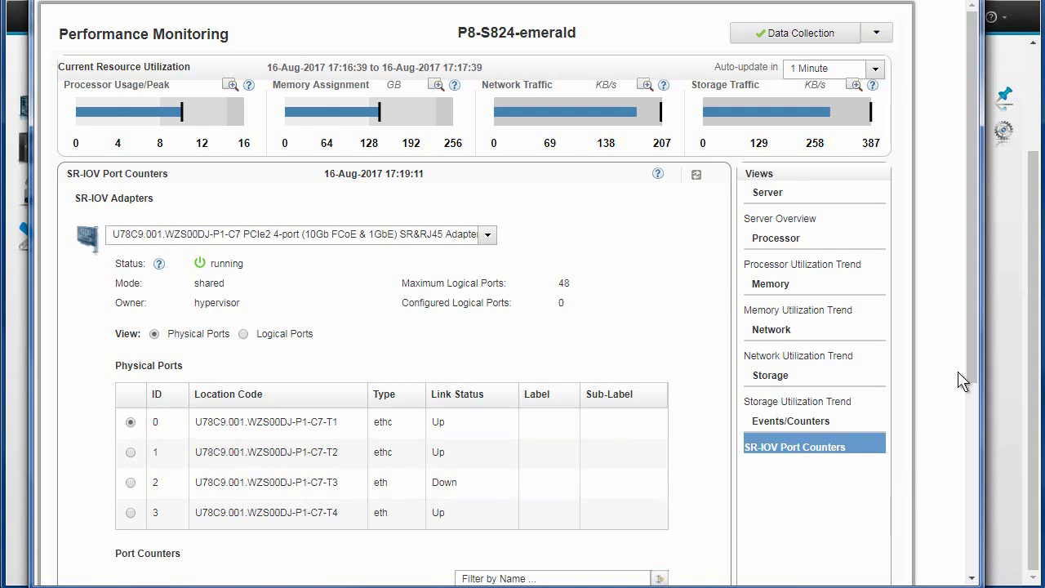
left_click_drag(971, 343, 971, 531)
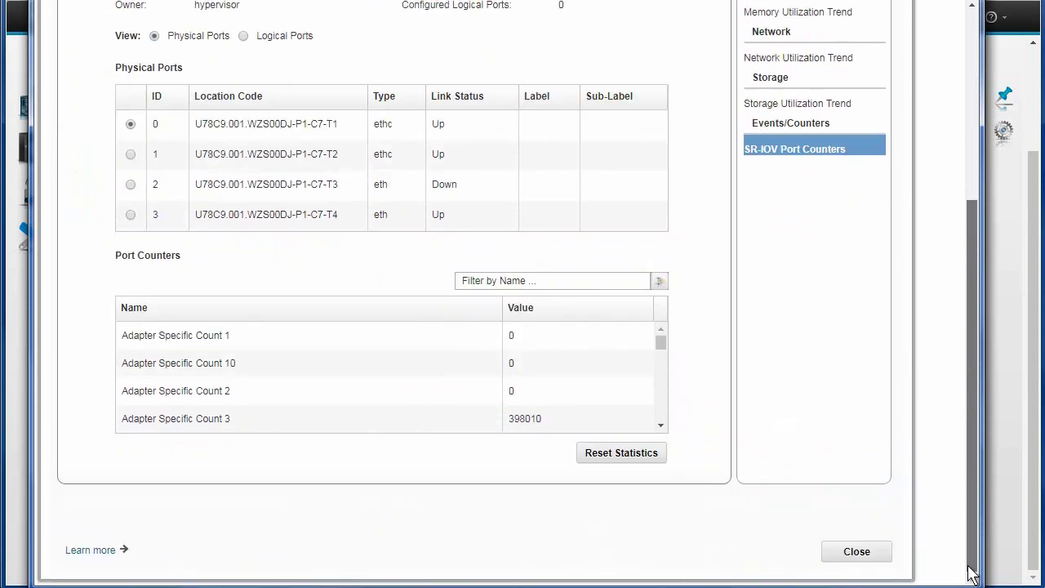
left_click(856, 553)
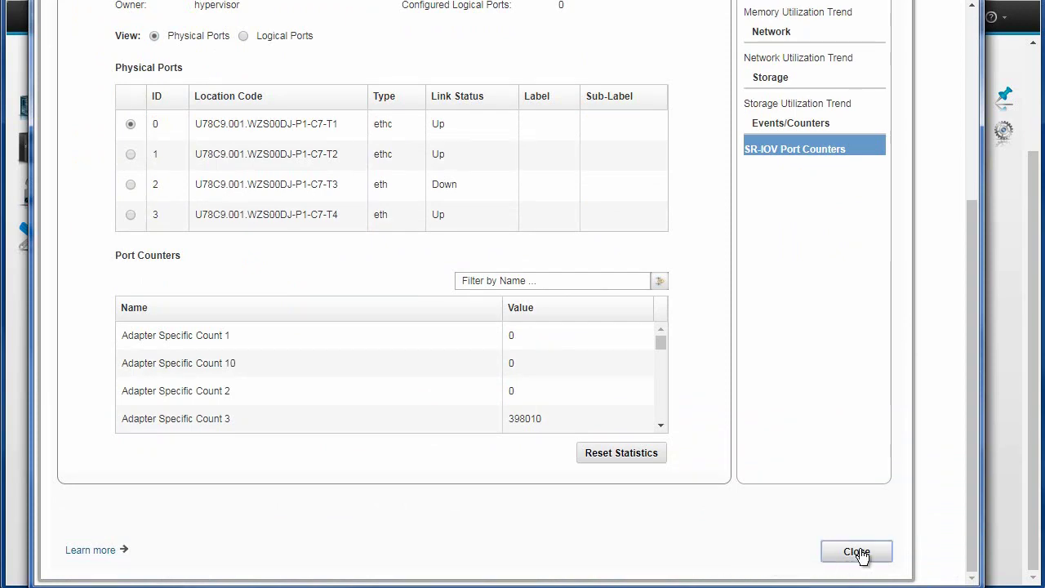